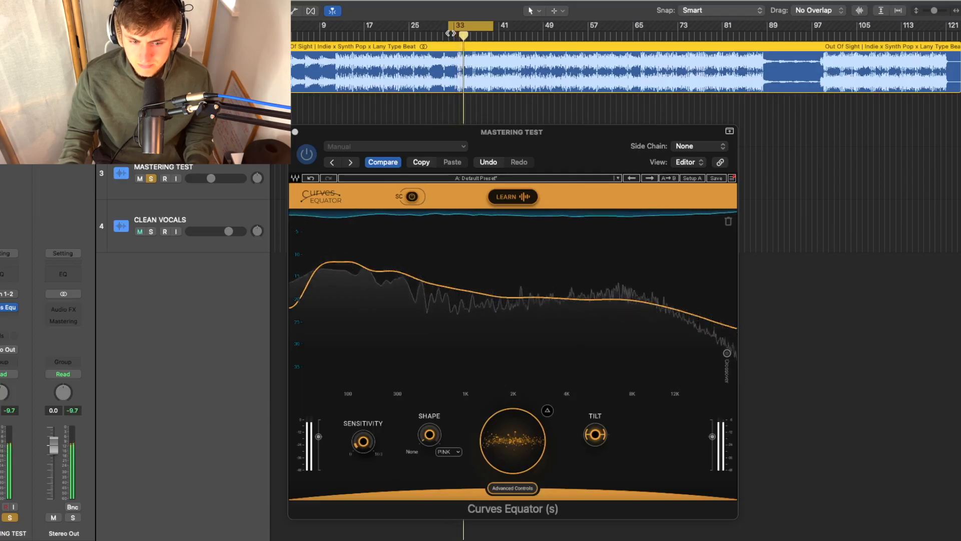
Replay the beat from the start of the cycle range and compare it with Curves Equator bypassed and active
key("space")
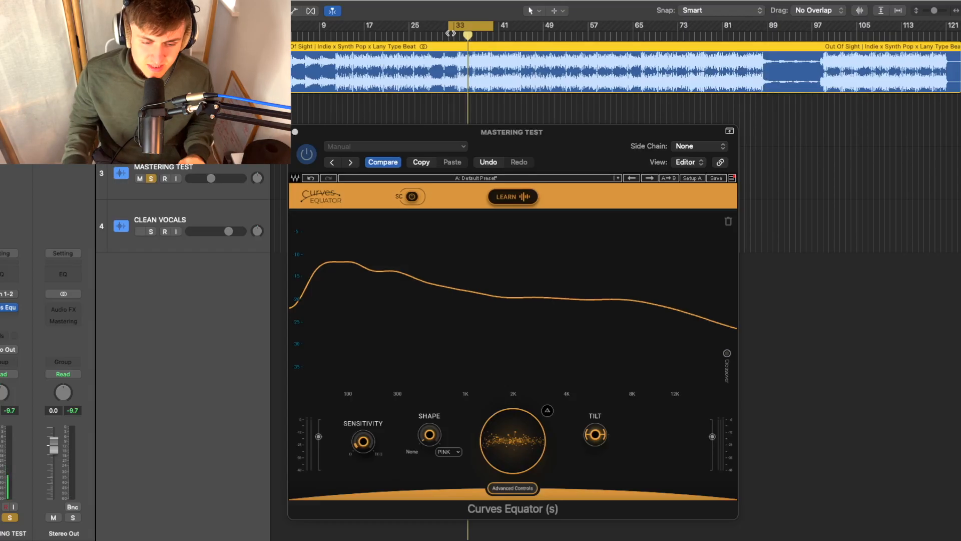
left_click(450, 33)
key("space")
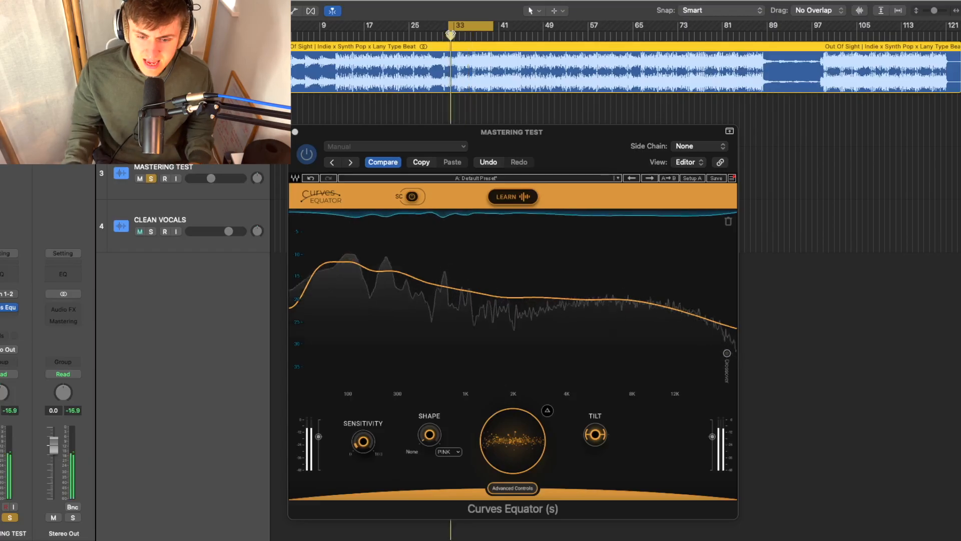
left_click(307, 154)
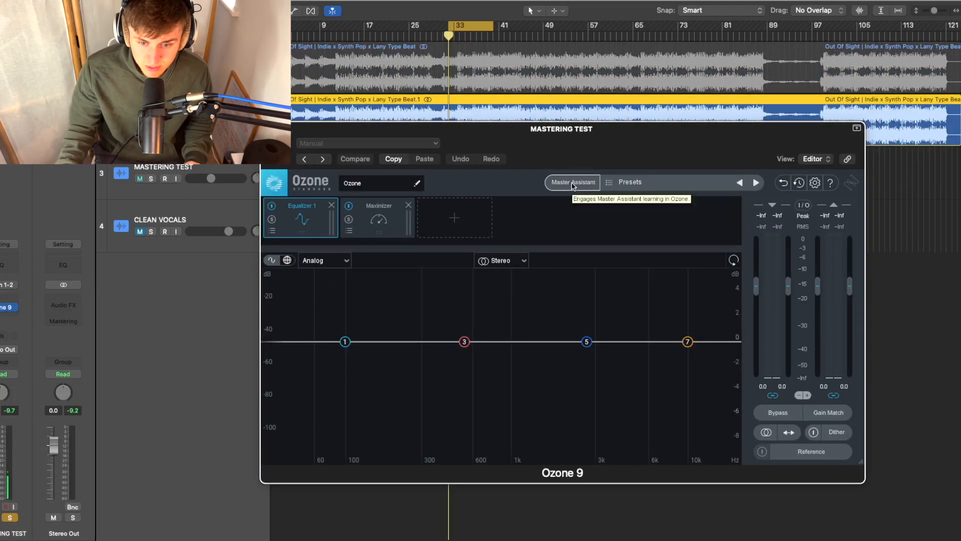
Run Ozone 9's Master Assistant on the duplicate beat track and compare its playback with the Curves Equator version
left_click(572, 183)
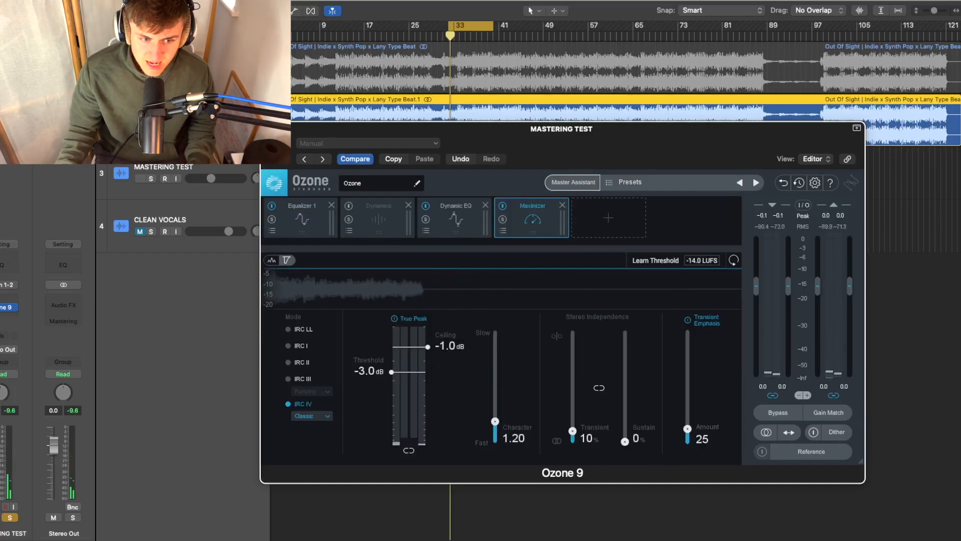
left_click(165, 62)
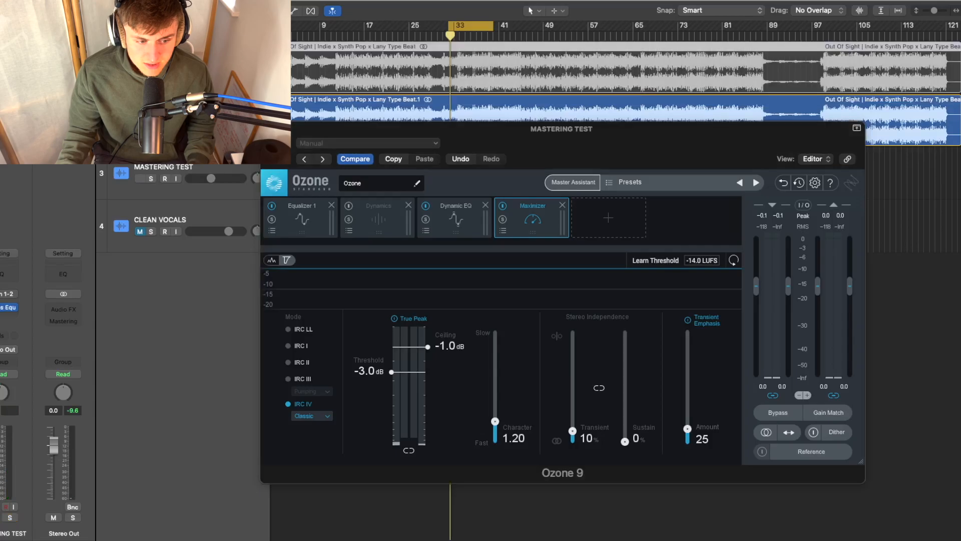
key("Down")
key("space")
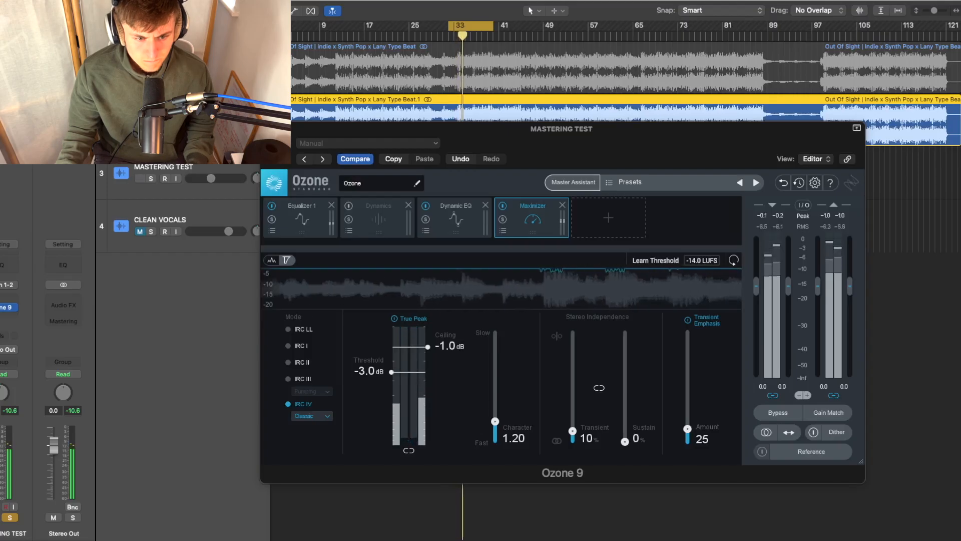
key("space")
key("Up")
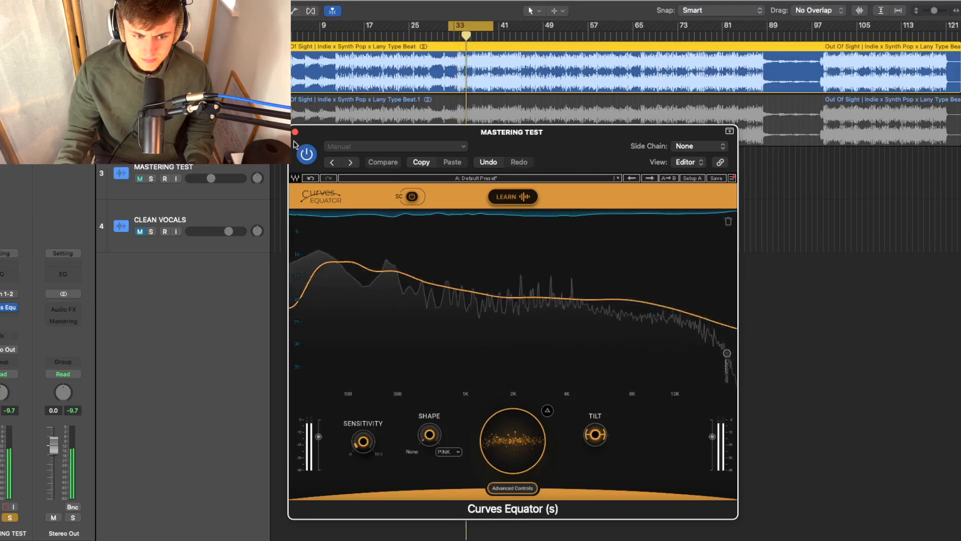
key("space")
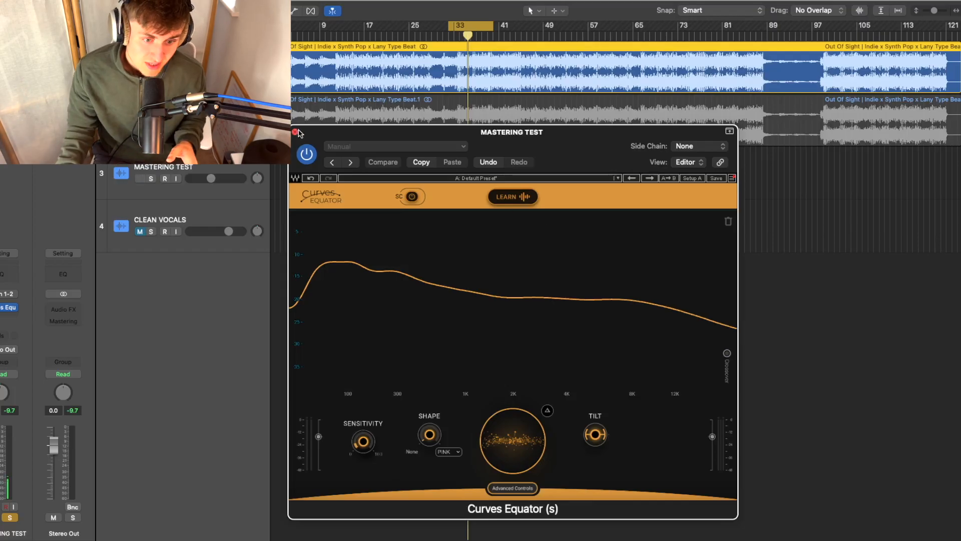
Close the plug-in window, solo the CLEAN VOCALS track with the beat from about bar 33, and lower the vocal level to -1.1 dB
left_click(530, 120)
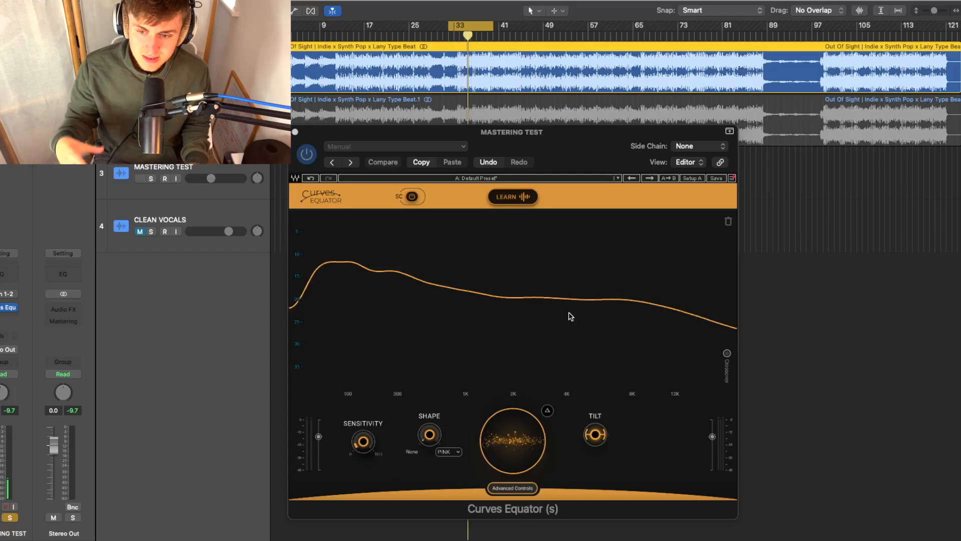
left_click(294, 132)
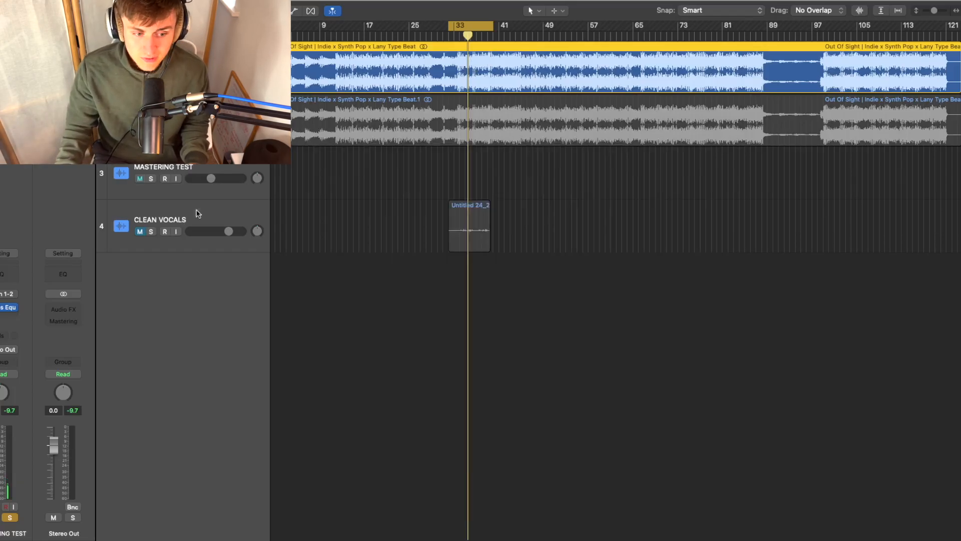
left_click(198, 215)
left_click(454, 35)
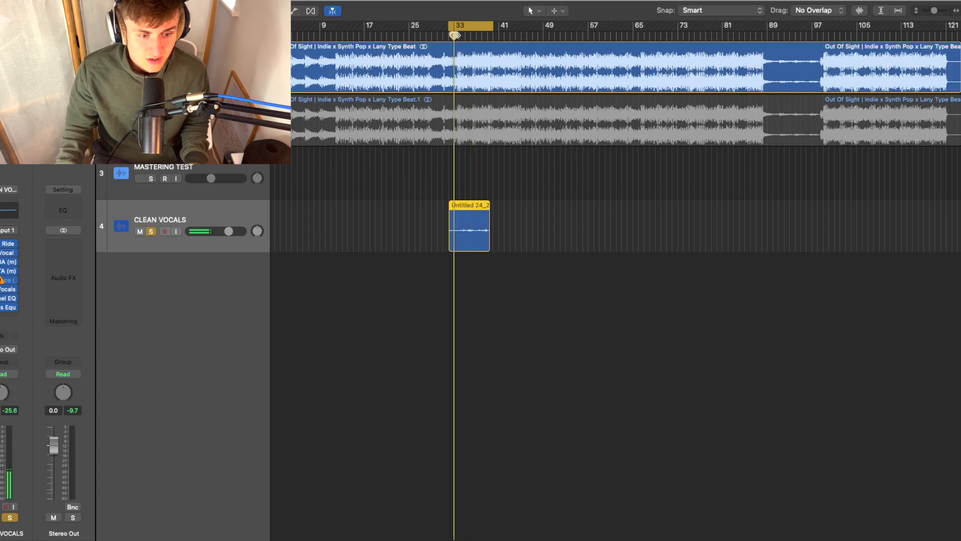
key("space")
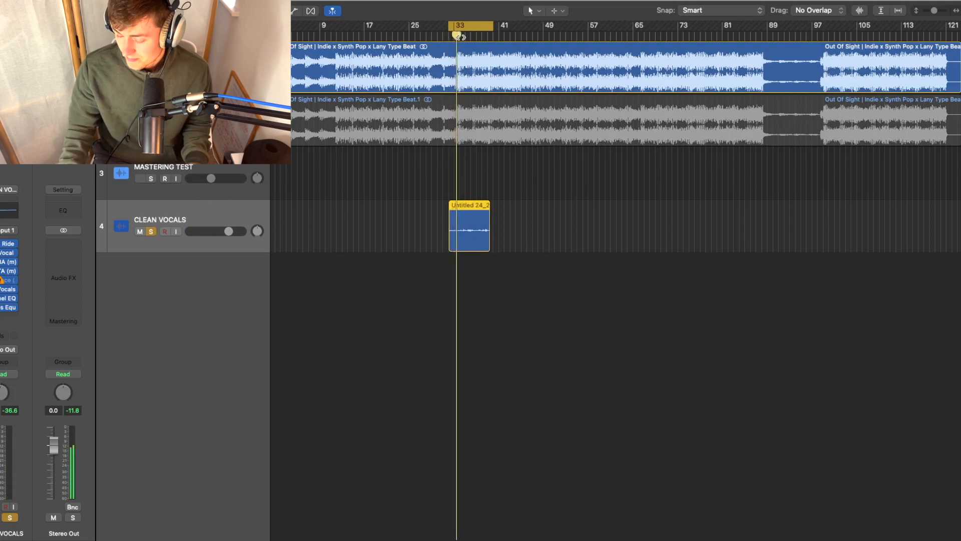
left_click_drag(228, 232, 226, 232)
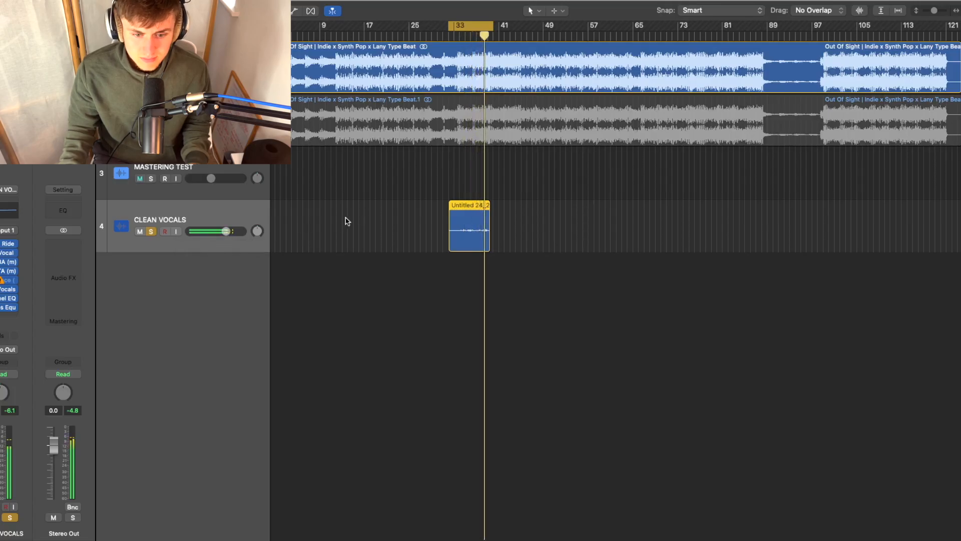
left_click(590, 244)
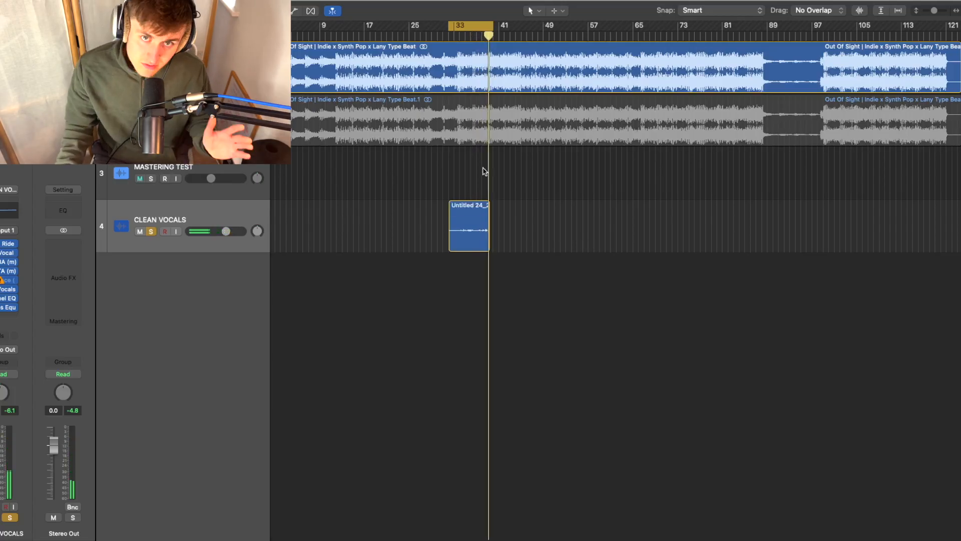
Open Curves Equator on the first MASTERING TEST track and set its side chain source to the CLEAN VOCALS audio track
key("Up")
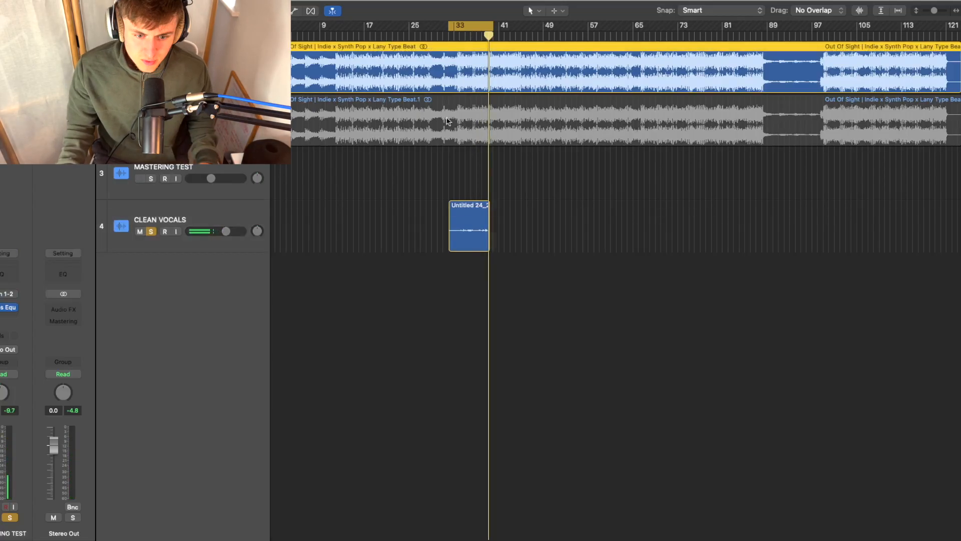
key("x")
left_click(165, 234)
key("Escape")
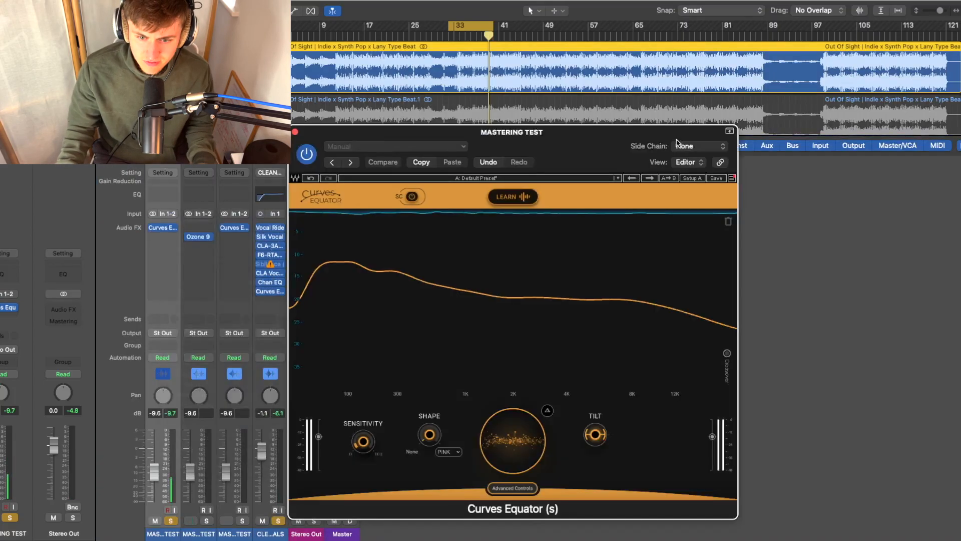
left_click(693, 146)
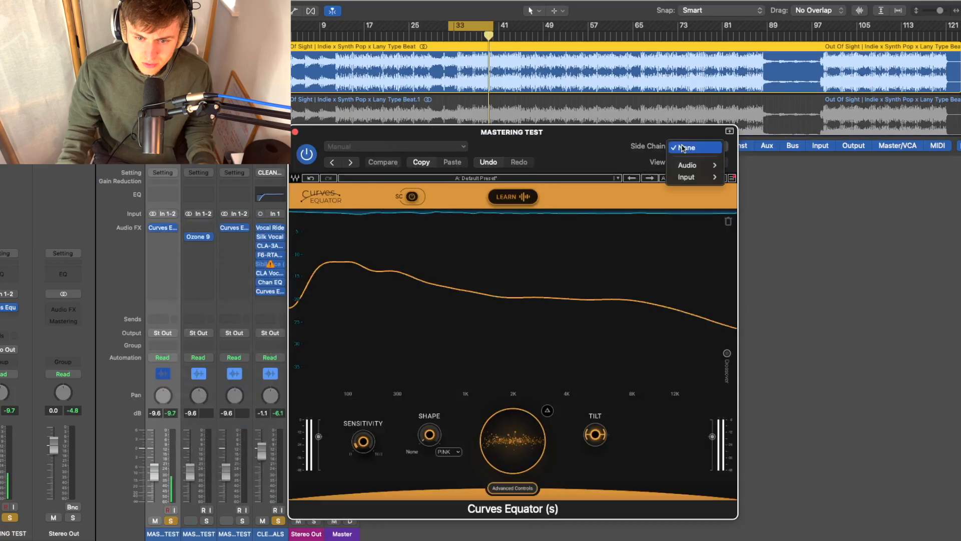
mouse_move(681, 167)
left_click(750, 159)
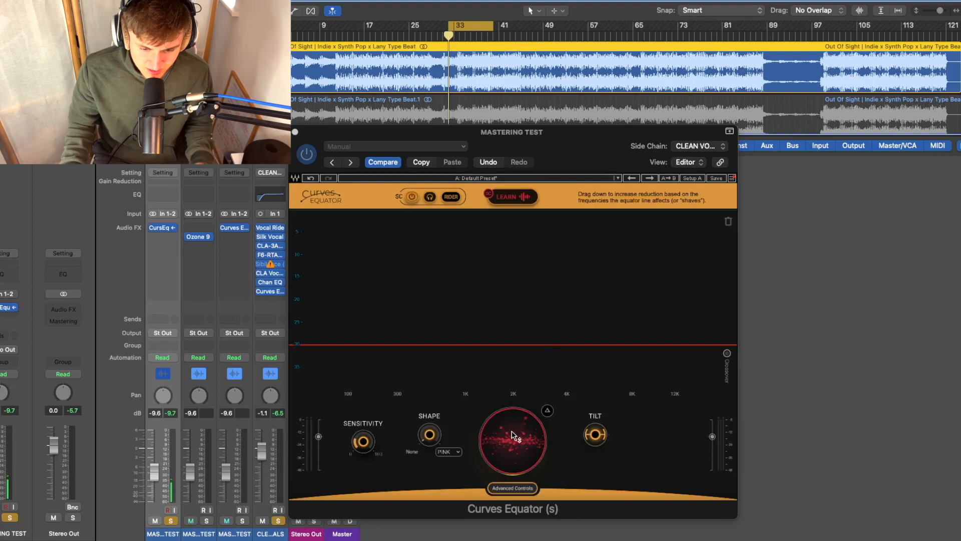
Increase Curves Equator's side-chained reduction of the beat by lowering the threshold while beat and vocals play
key("space")
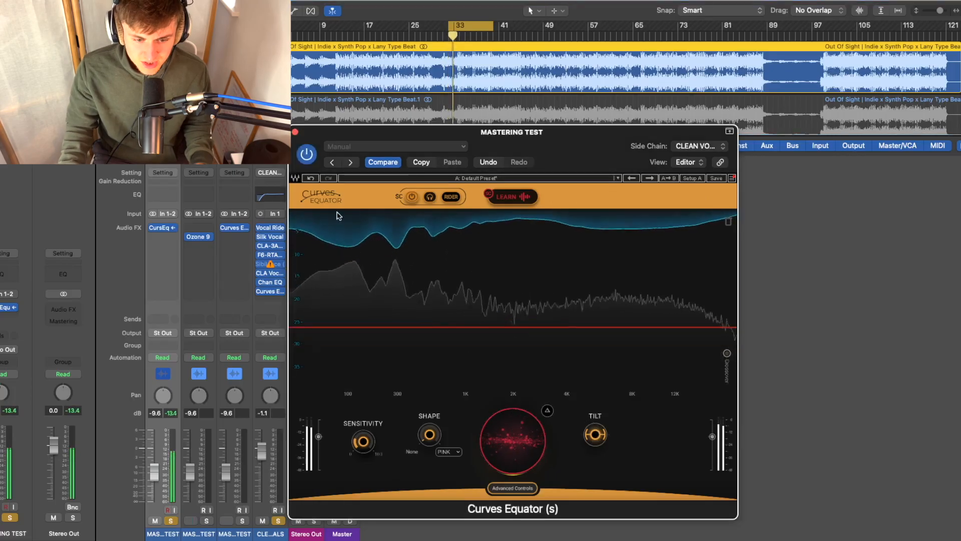
mouse_move(513, 434)
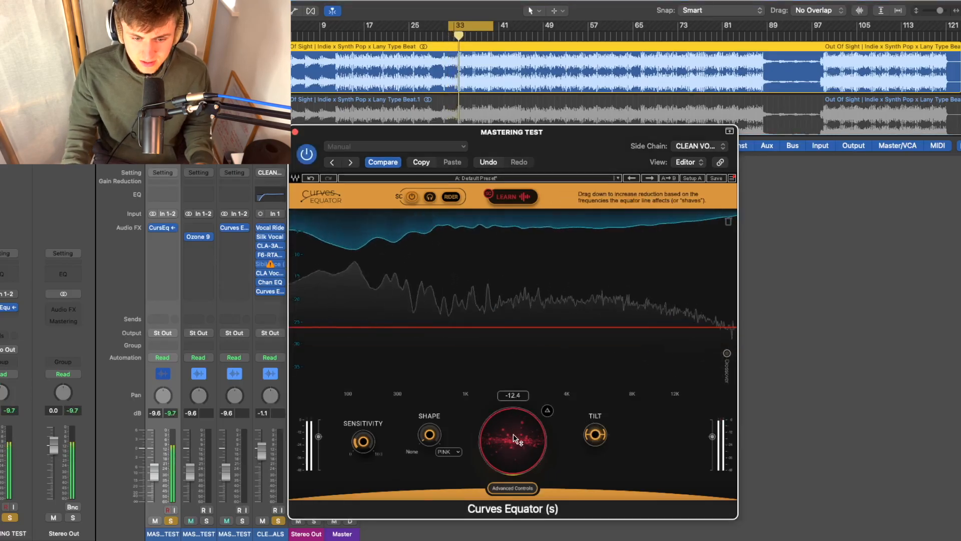
left_click_drag(513, 431, 511, 464)
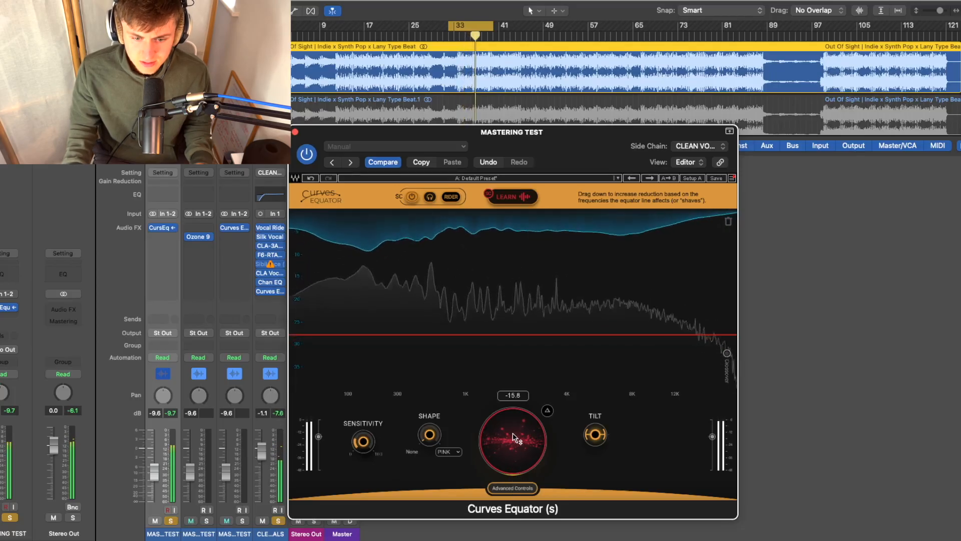
left_click_drag(514, 429, 512, 453)
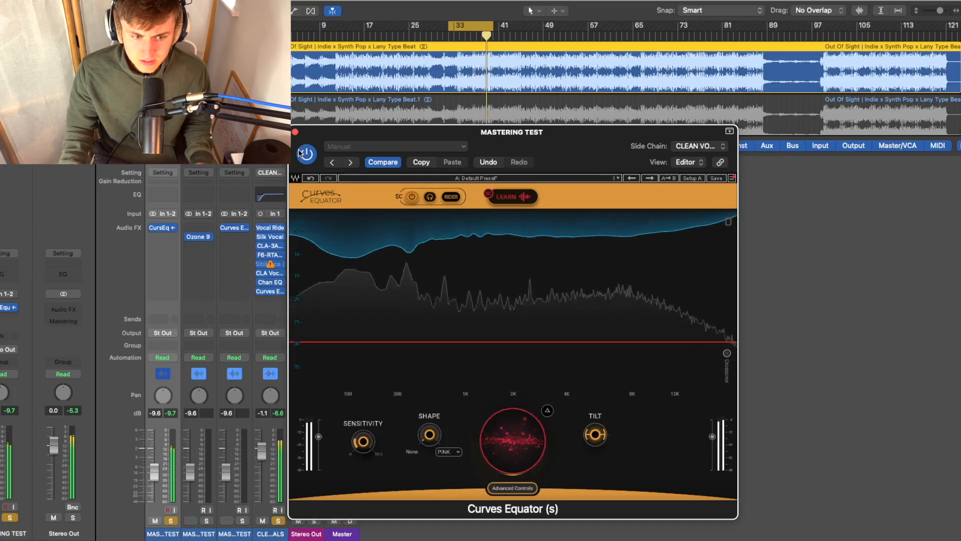
Move the cycle start to about bar 33 and compare the beat and vocals with Curves Equator bypassed and active
key("space")
left_click_drag(450, 28, 459, 27)
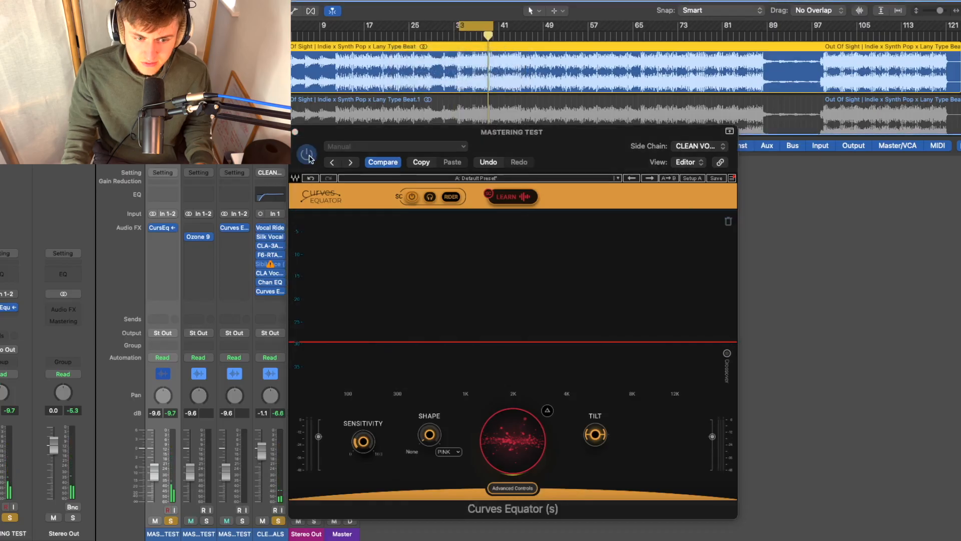
left_click(310, 158)
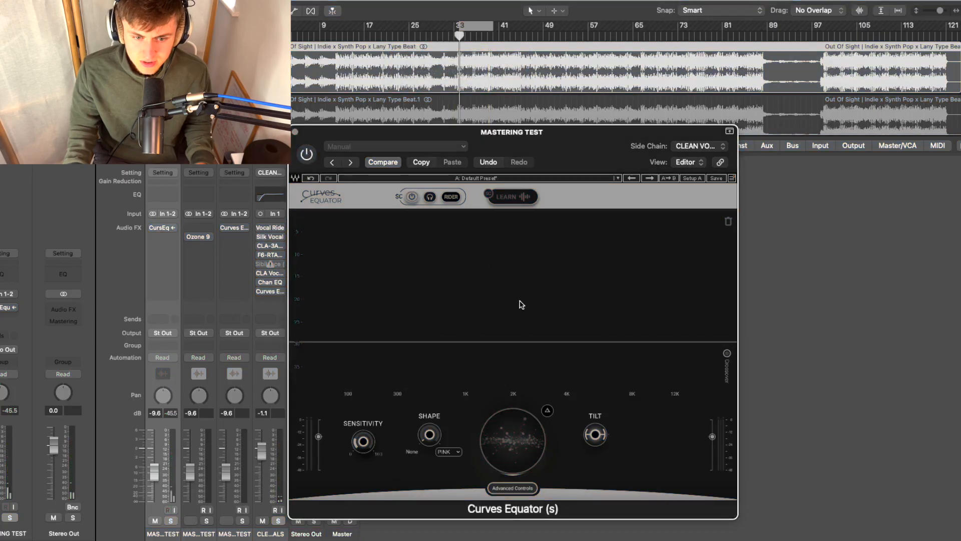
left_click(307, 155)
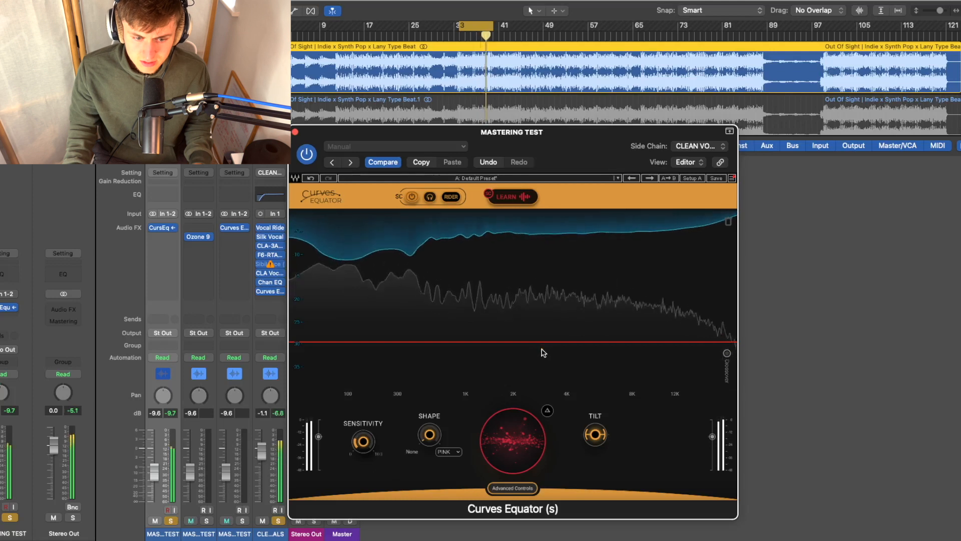
key("space")
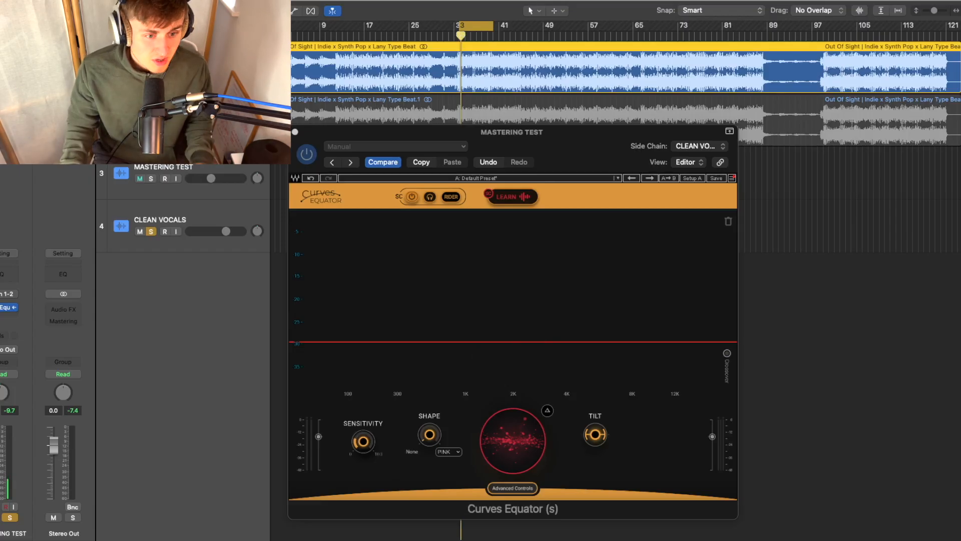
Load the Master Bus 1 AU preset in Curves Equator and compare the beat with the plug-in bypassed and active
left_click(376, 141)
left_click(463, 147)
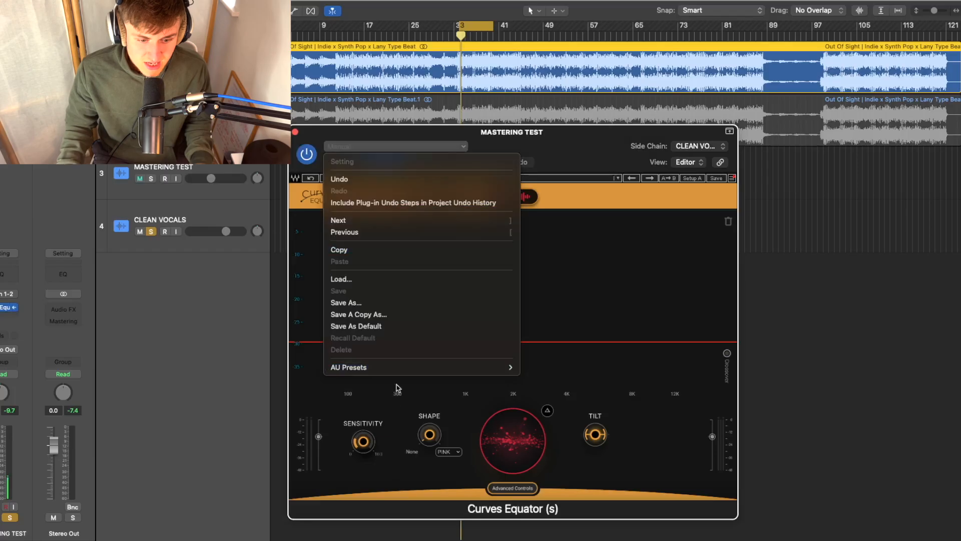
mouse_move(396, 367)
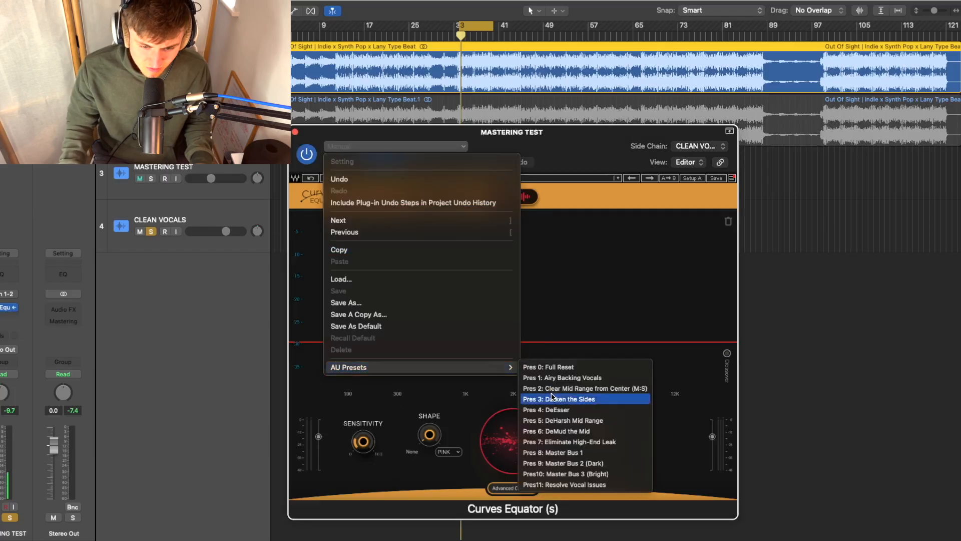
left_click(582, 452)
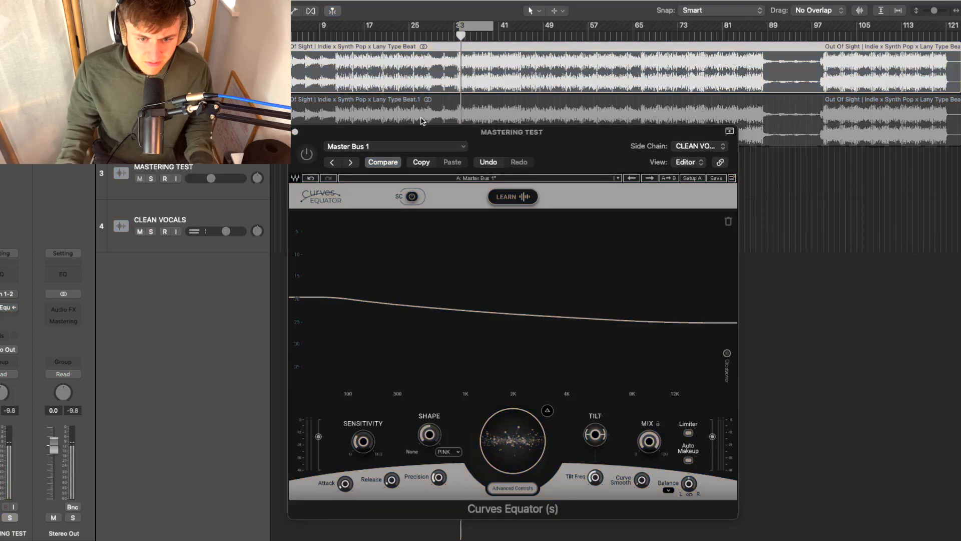
left_click(307, 154)
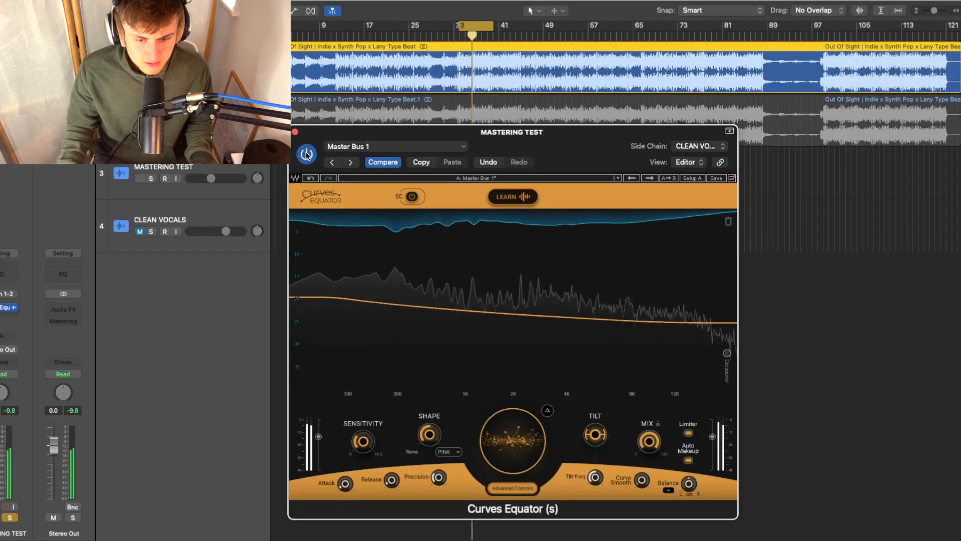
Try a stronger reduction of -13.7 on the Master Bus 1 preset during playback, and ease it back to a gentler amount
left_click_drag(496, 444, 489, 482)
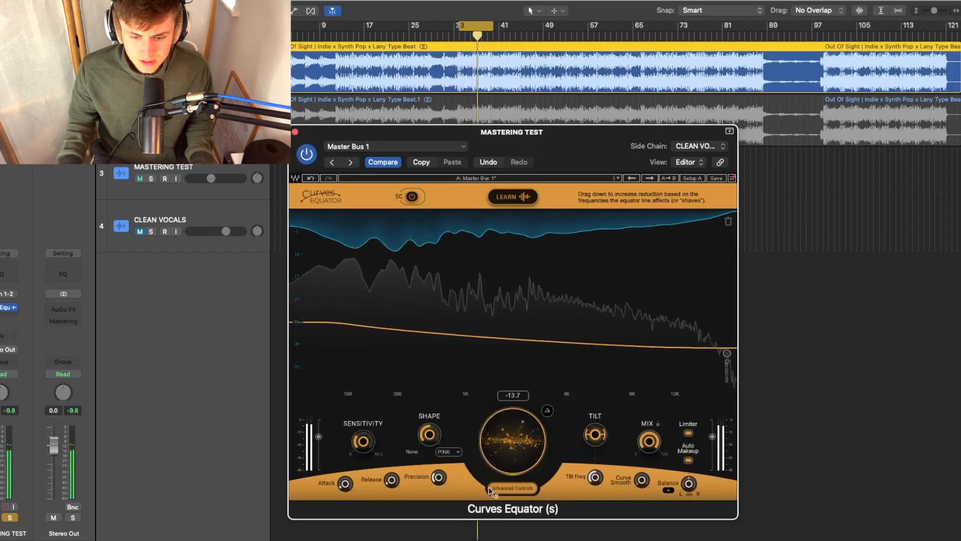
left_click_drag(466, 293, 458, 236)
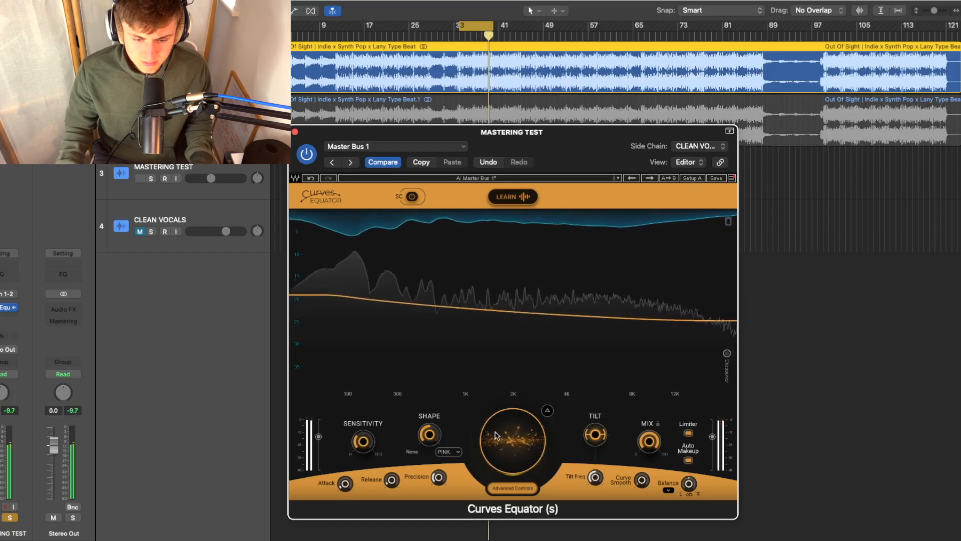
key("space")
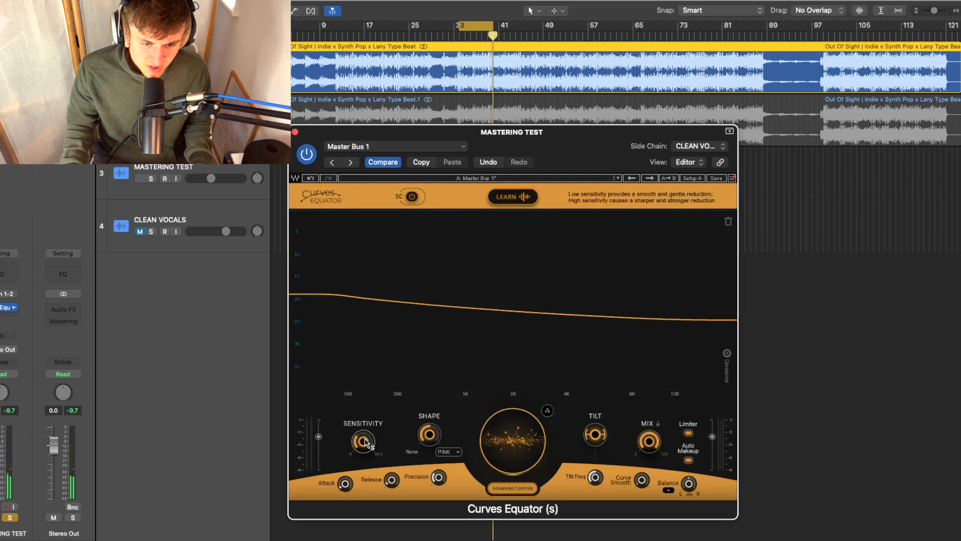
Adjust the Shape and Tilt of the Master Bus 1 curve so that it slopes slightly upward toward the high frequencies
mouse_move(427, 433)
left_mouse_down()
mouse_move(426, 422)
mouse_move(428, 451)
left_mouse_up()
left_click_drag(595, 434, 604, 386)
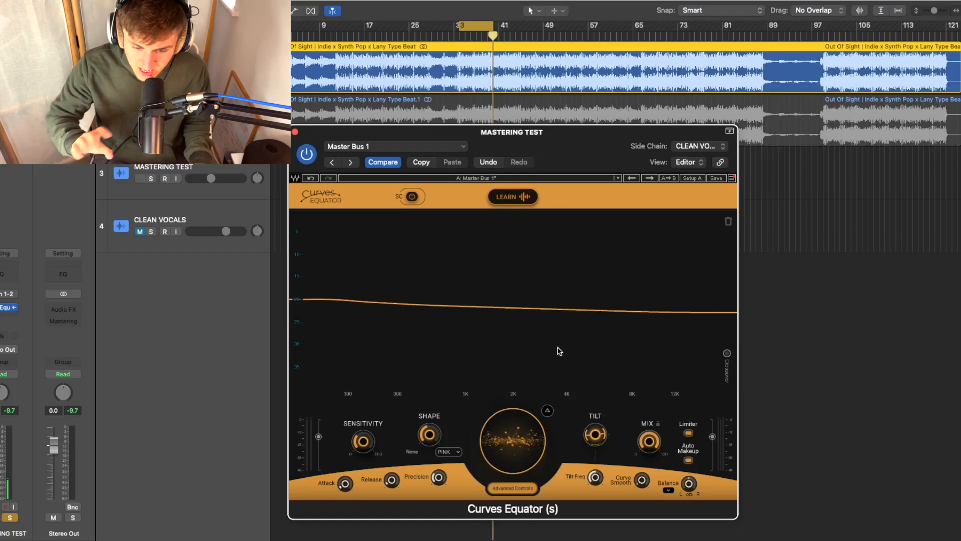
key("space")
left_click_drag(594, 435, 585, 406)
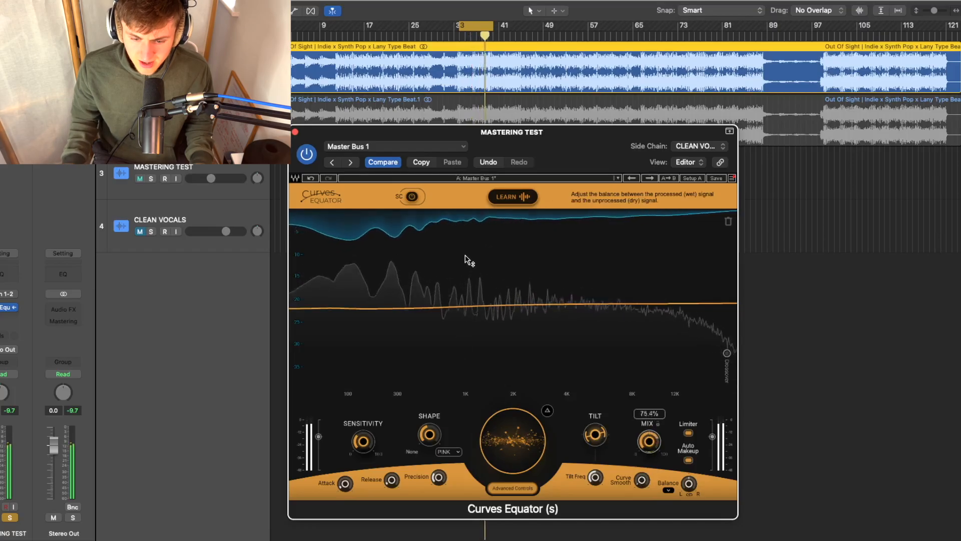
Fine-tune the Tilt of the Master Bus 1 curve, lower its threshold slightly, and audition the beat
left_click_drag(429, 432, 430, 401)
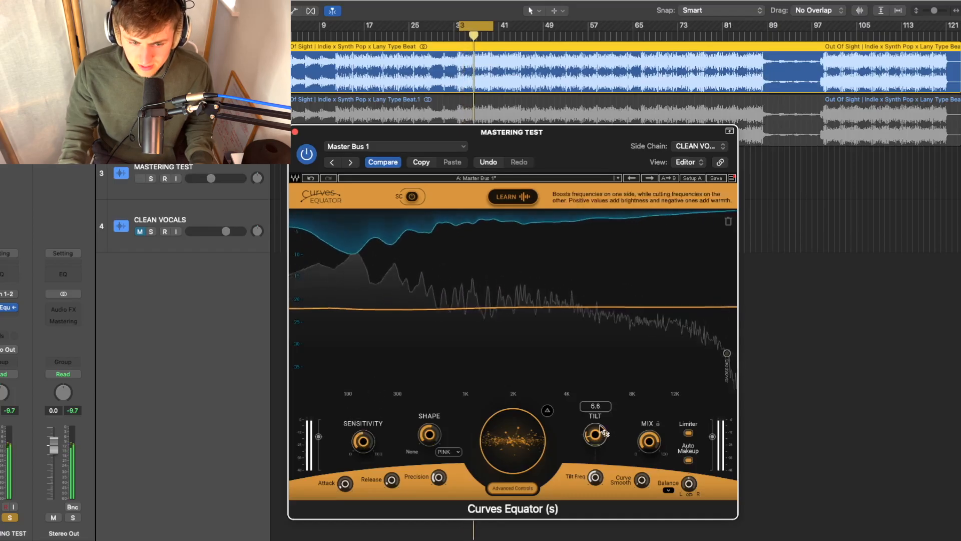
mouse_move(521, 441)
left_mouse_down()
mouse_move(519, 463)
mouse_move(519, 444)
mouse_move(518, 454)
left_mouse_up()
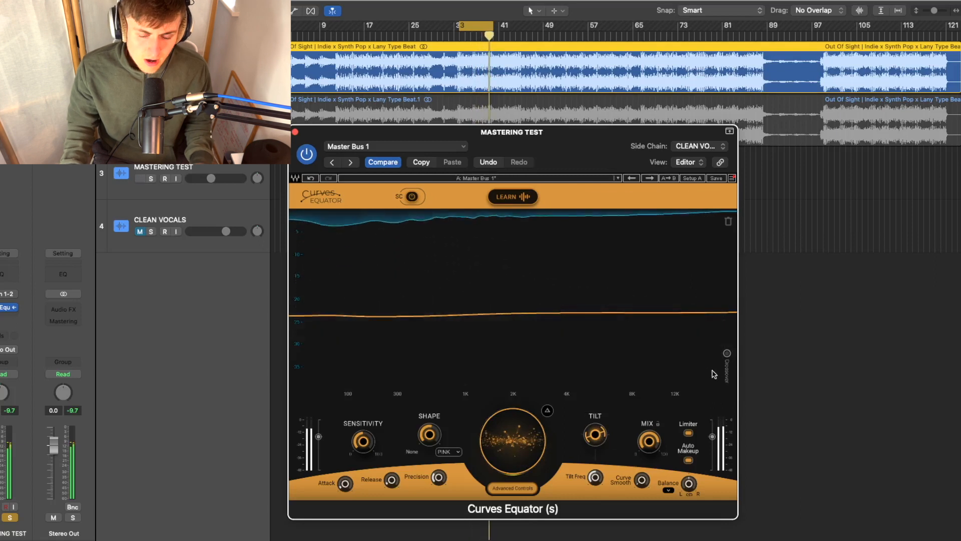
key("space")
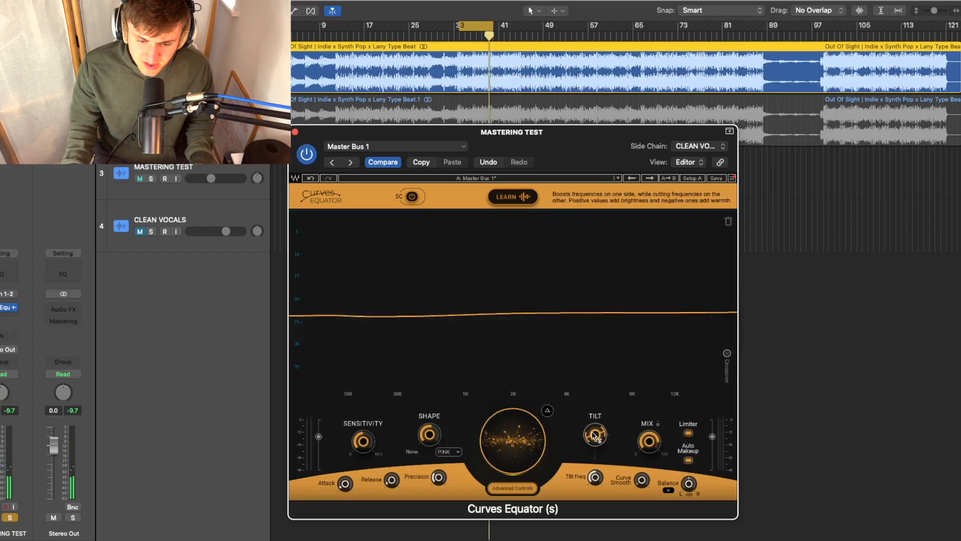
mouse_move(594, 435)
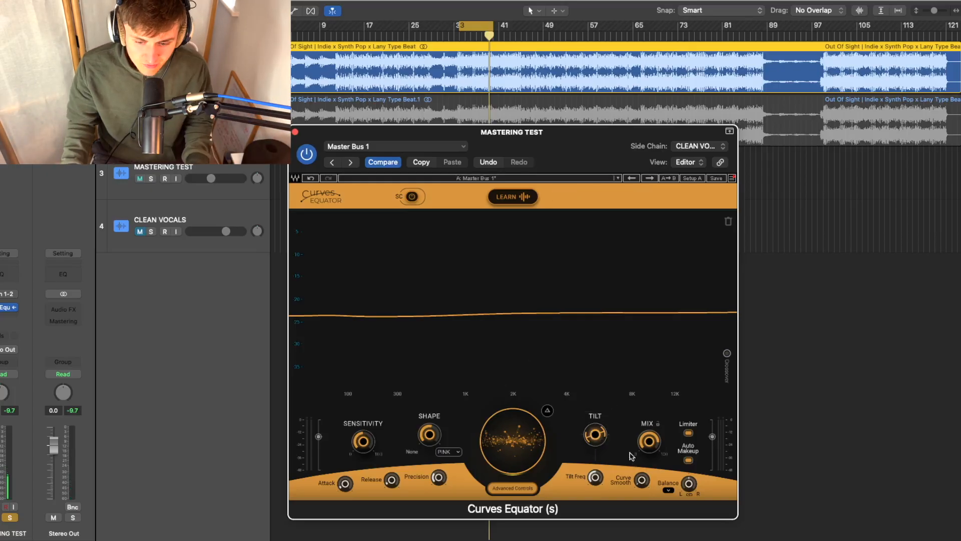
mouse_move(652, 444)
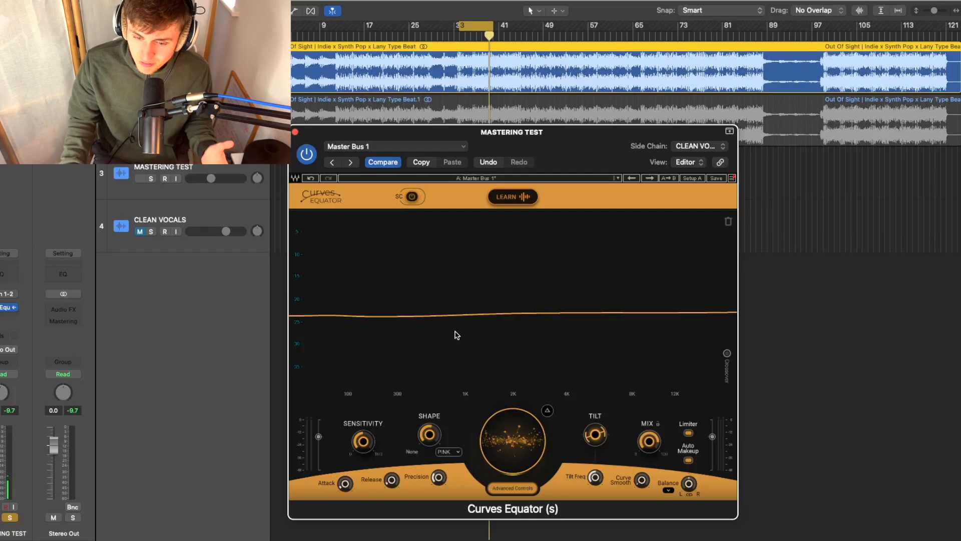
key("space")
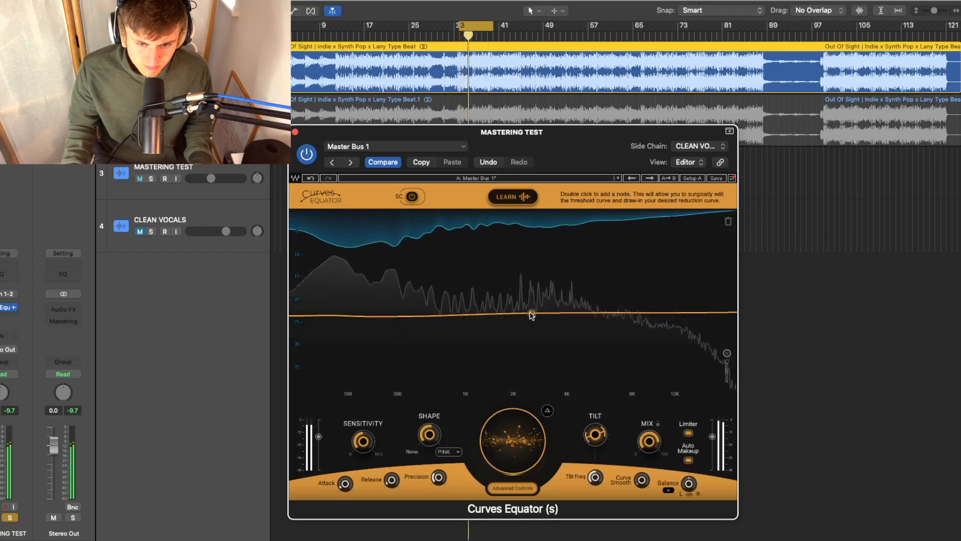
key("space")
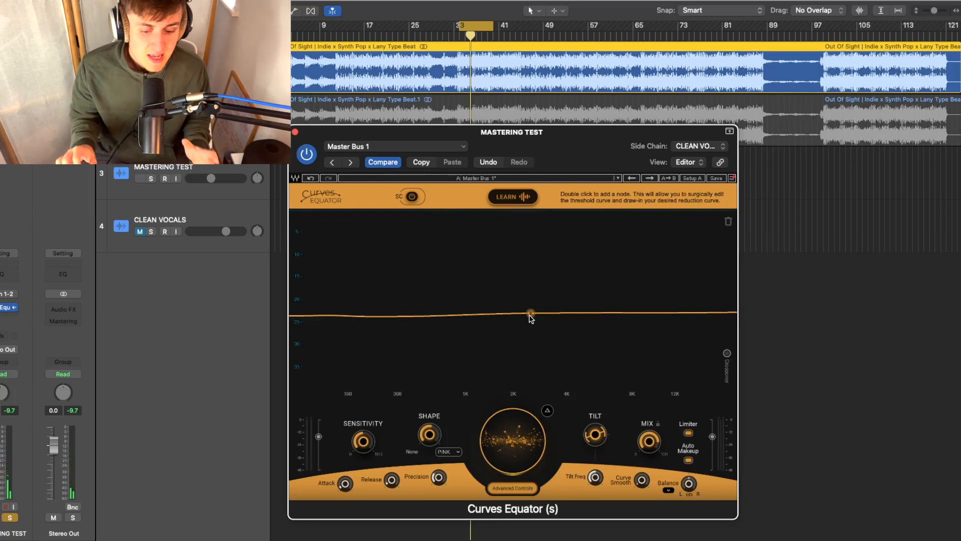
Solo the CLEAN VOCALS track, play it from about bar 33, and open its Curves Equator instead of the MASTERING TEST one
left_click(295, 131)
left_click(156, 225)
left_click(151, 231)
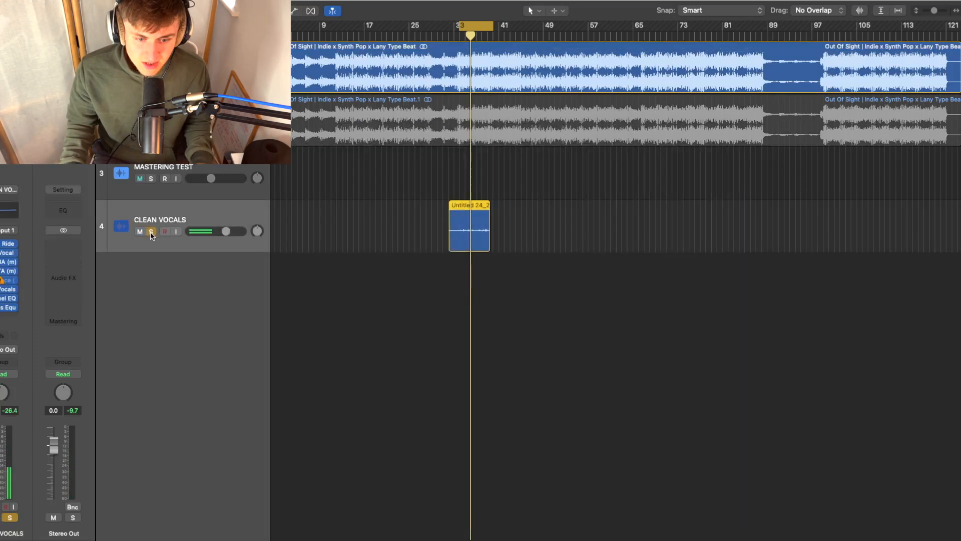
left_click(457, 35)
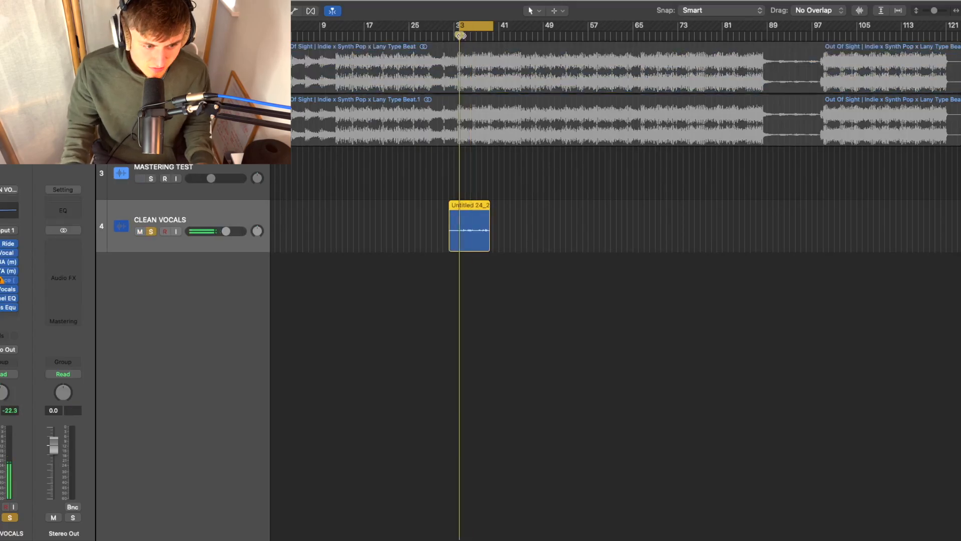
left_click(2, 309)
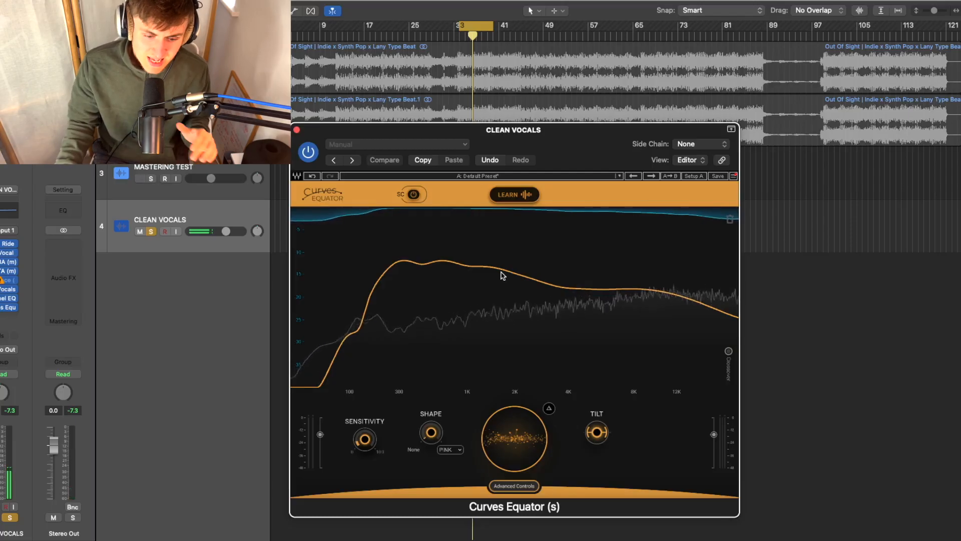
Let Curves Equator learn the CLEAN VOCALS audio, apply the learned curve, and audition the vocals together with the beat
left_click(514, 196)
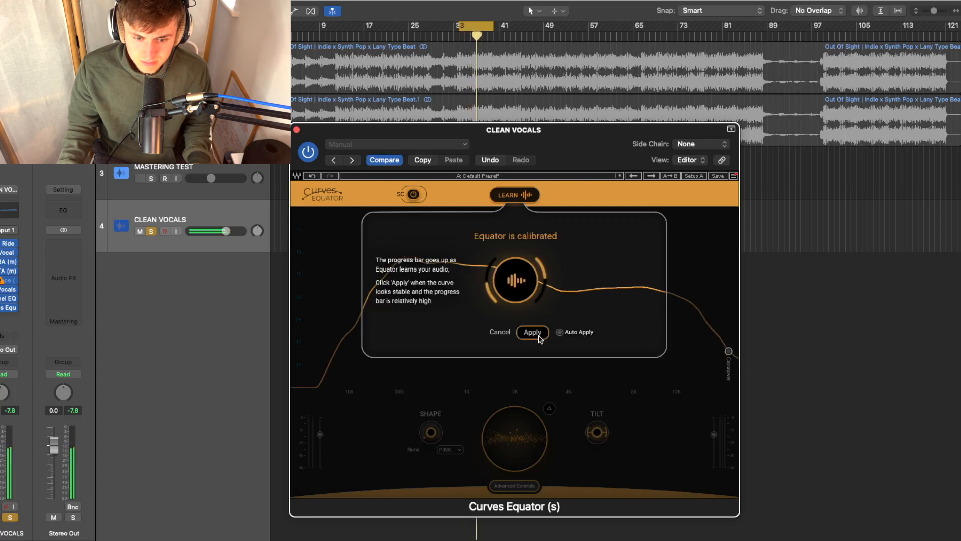
left_click(532, 332)
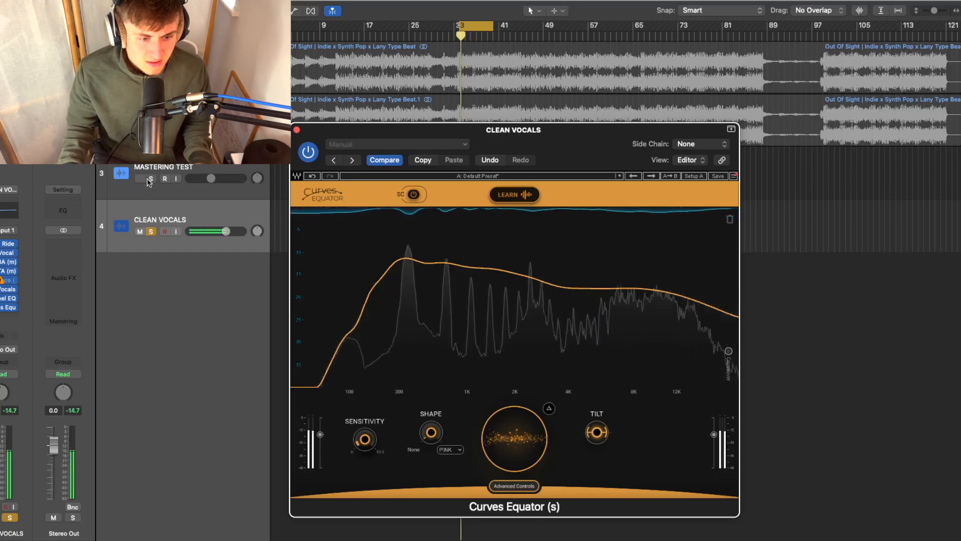
left_click(467, 71)
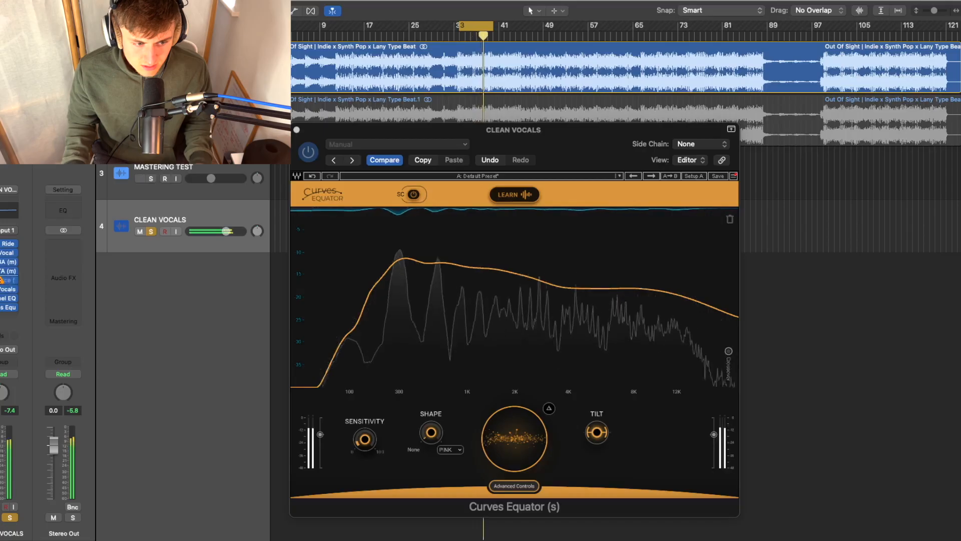
key("space")
left_click(297, 129)
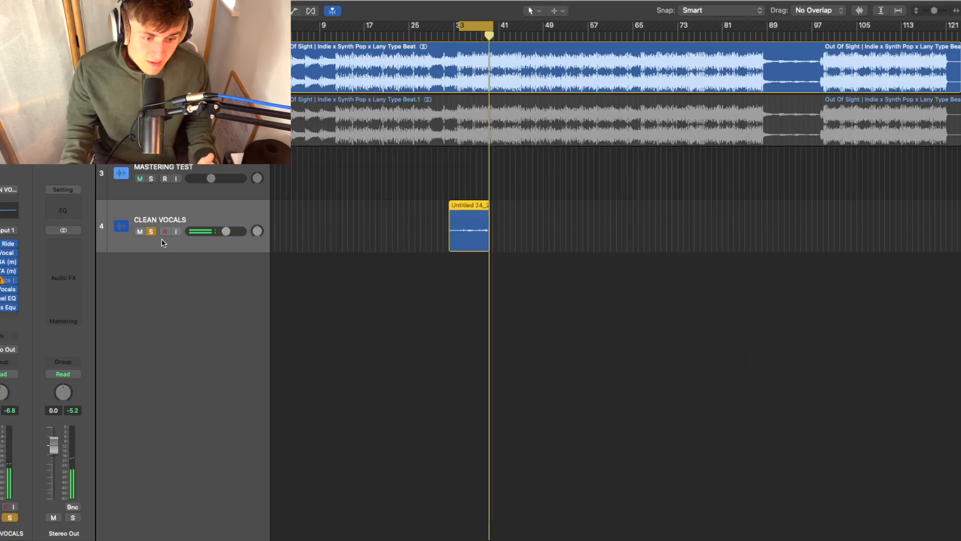
Load the Resolve Vocal Issues AU preset in the Curves Equator on the CLEAN VOCALS track
left_click(2, 308)
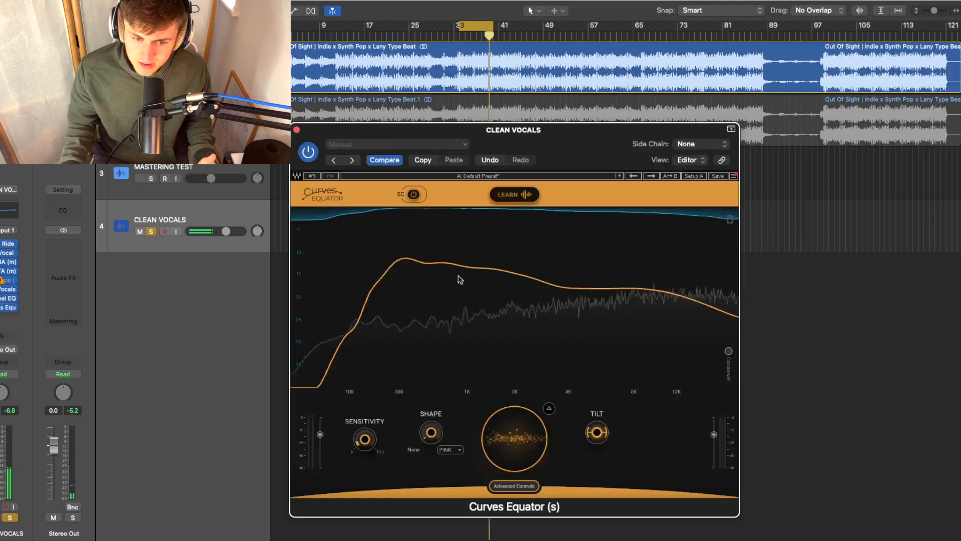
left_click(361, 146)
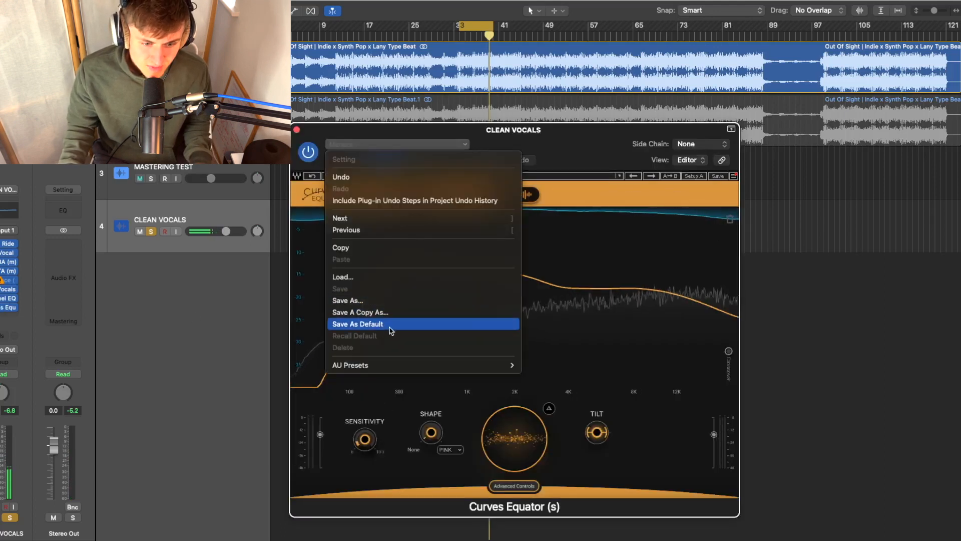
mouse_move(395, 369)
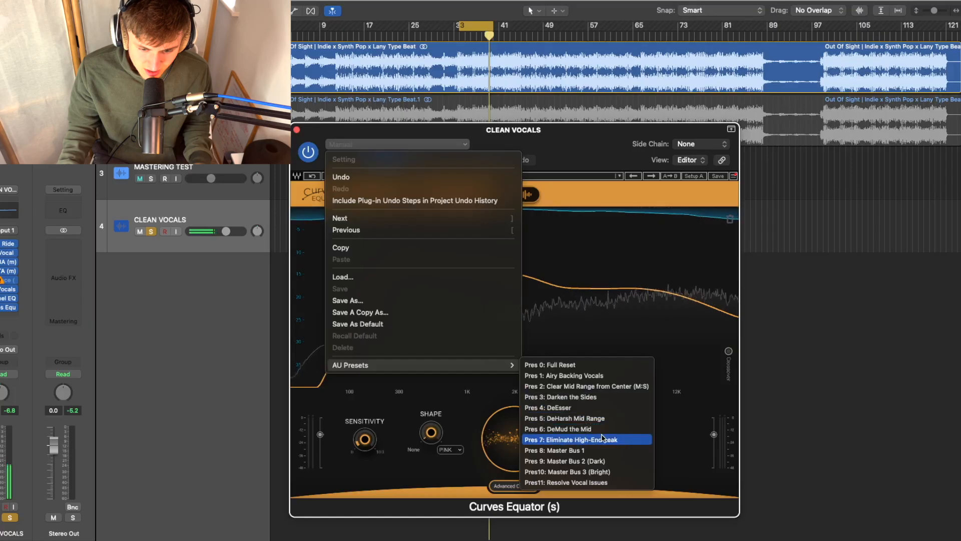
left_click(597, 482)
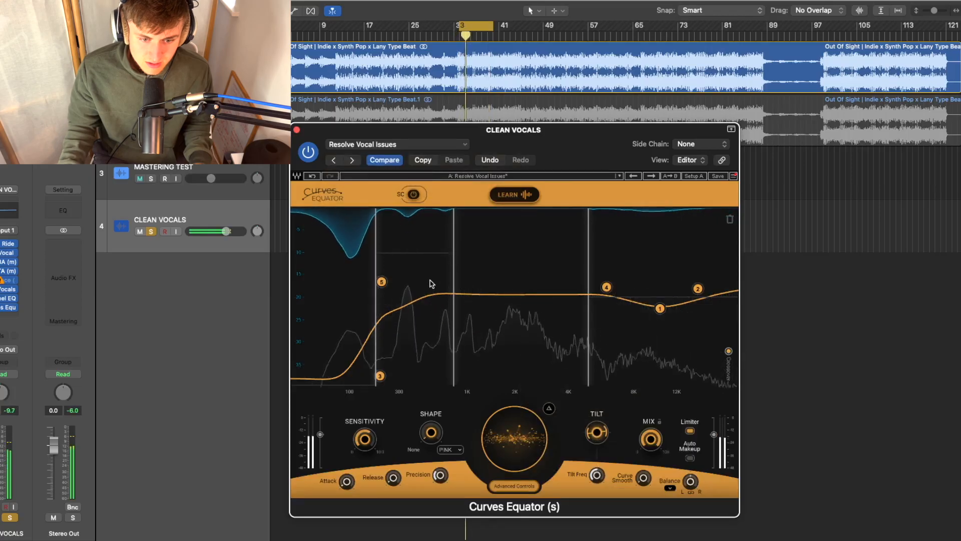
Compare the vocals with Curves Equator bypassed and active, and set the preset's Tilt to about -5.3
left_click(309, 152)
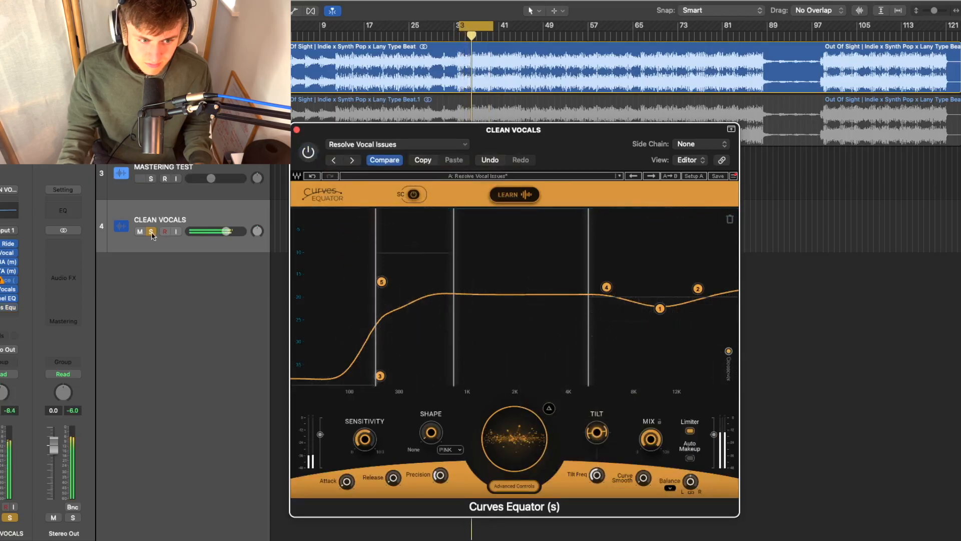
left_click(159, 239)
left_click(309, 153)
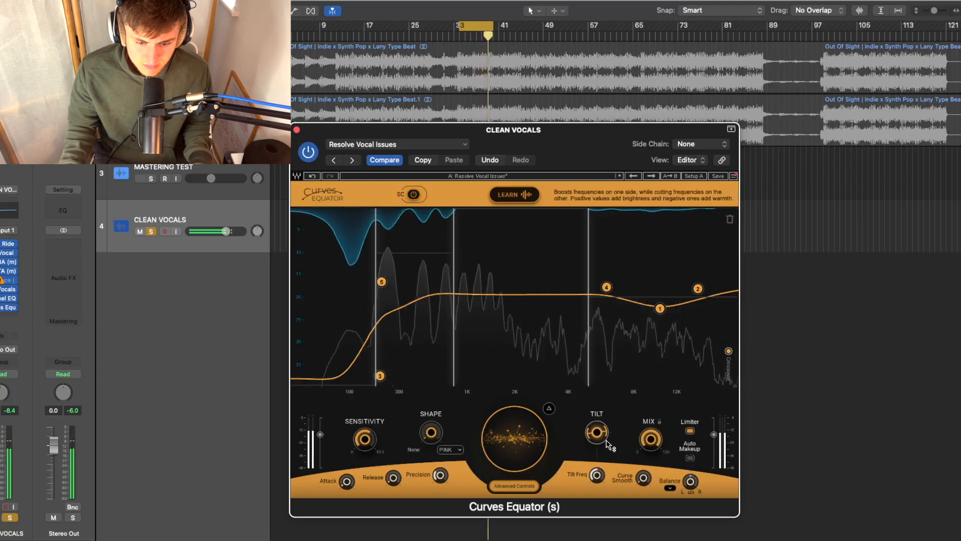
mouse_move(599, 436)
left_mouse_down()
mouse_move(600, 414)
mouse_move(596, 454)
left_mouse_up()
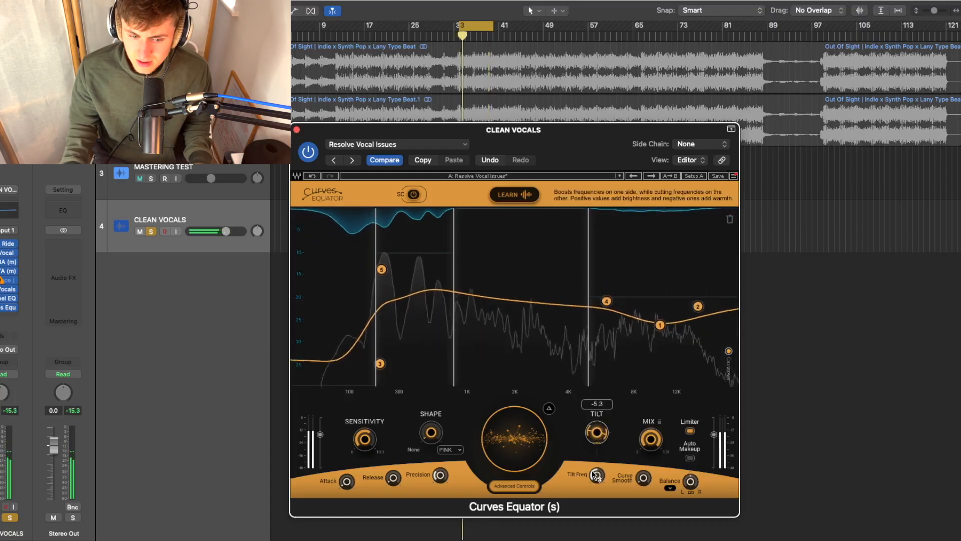